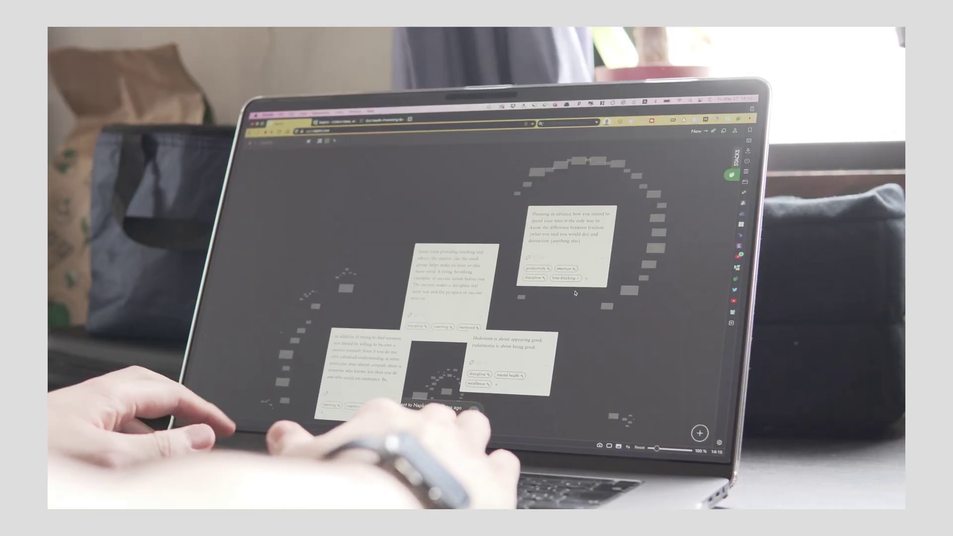
{"action": "key", "text": "space"}
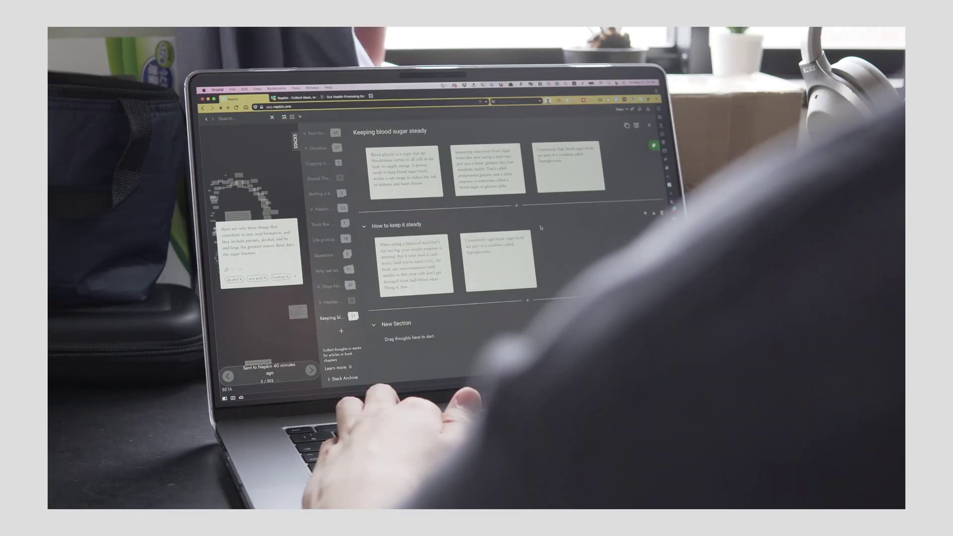
In the "Keeping blood sugar steady" stack, move the unsectioned thought on glucose as brain fuel into the "What is blood sugar?" section.
{"action": "scroll", "coordinate": [541, 228], "scroll_direction": "up", "scroll_amount": 3}
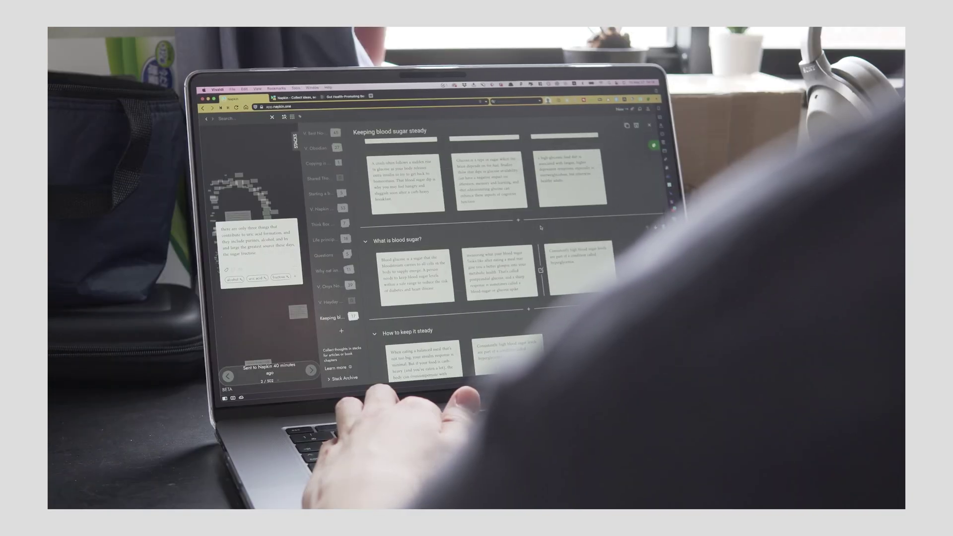
{"action": "left_click_drag", "start_coordinate": [476, 156], "coordinate": [462, 295]}
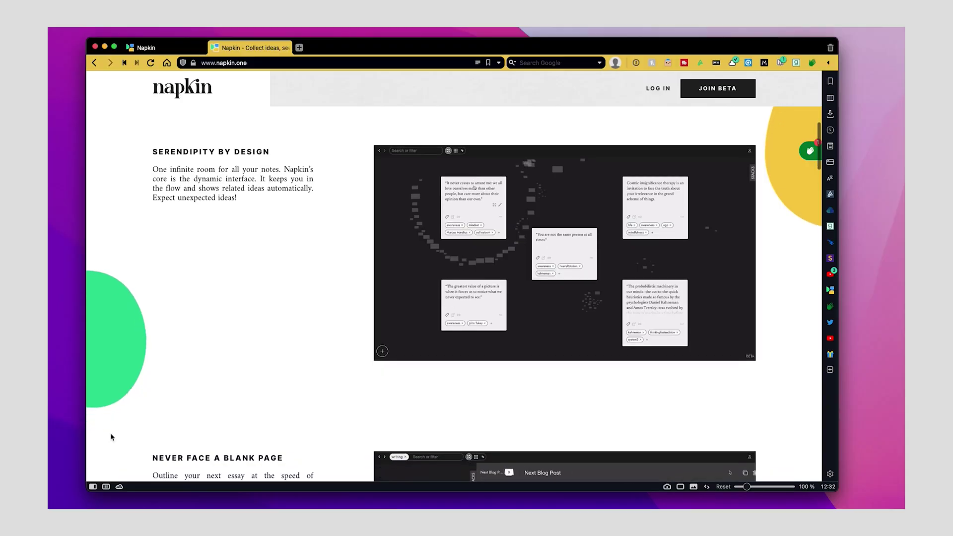
Read through the feature sections on the Napkin website, from Serendipity by Design to Never Face a Blank Page and Magic Labeling.
{"action": "scroll", "coordinate": [112, 437], "scroll_direction": "down", "scroll_amount": 1}
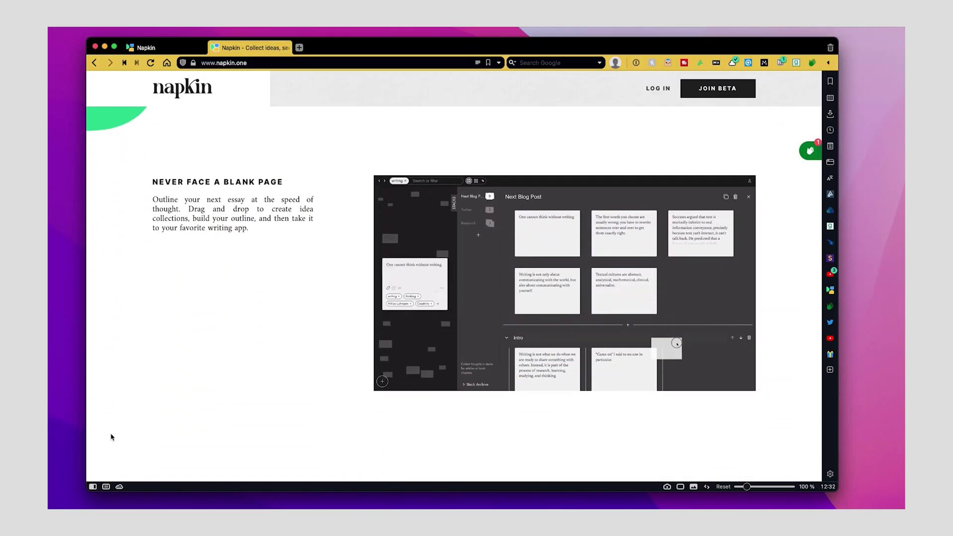
{"action": "scroll", "coordinate": [111, 437], "scroll_direction": "down", "scroll_amount": 5}
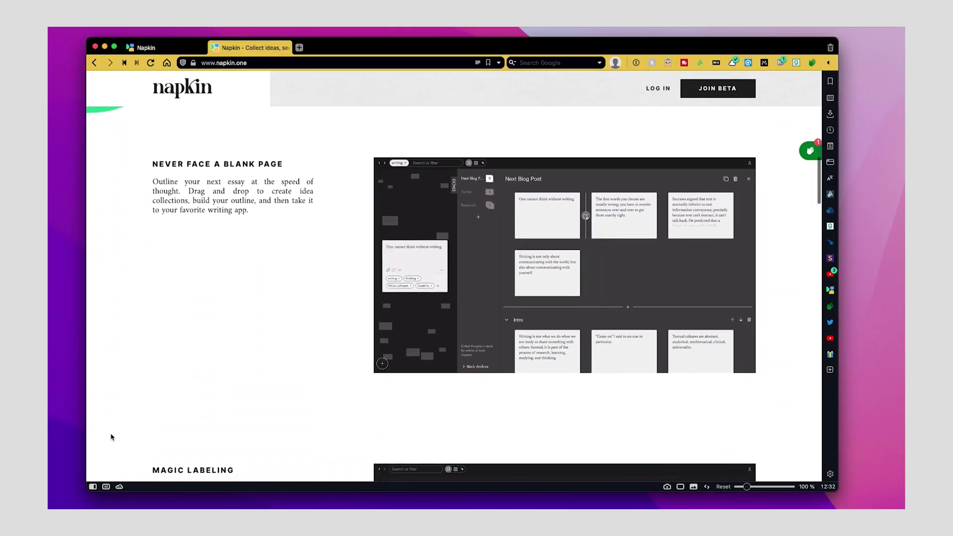
{"action": "scroll", "coordinate": [111, 437], "scroll_direction": "down", "scroll_amount": 8}
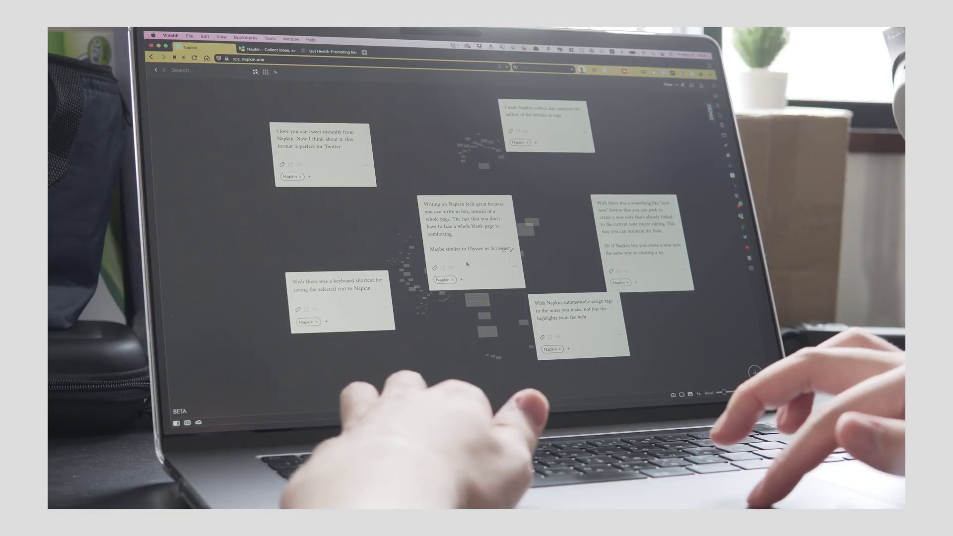
Show the thoughts tagged Napkin and open the one about importing highlights on mobile and desktop.
{"action": "left_click", "coordinate": [448, 280]}
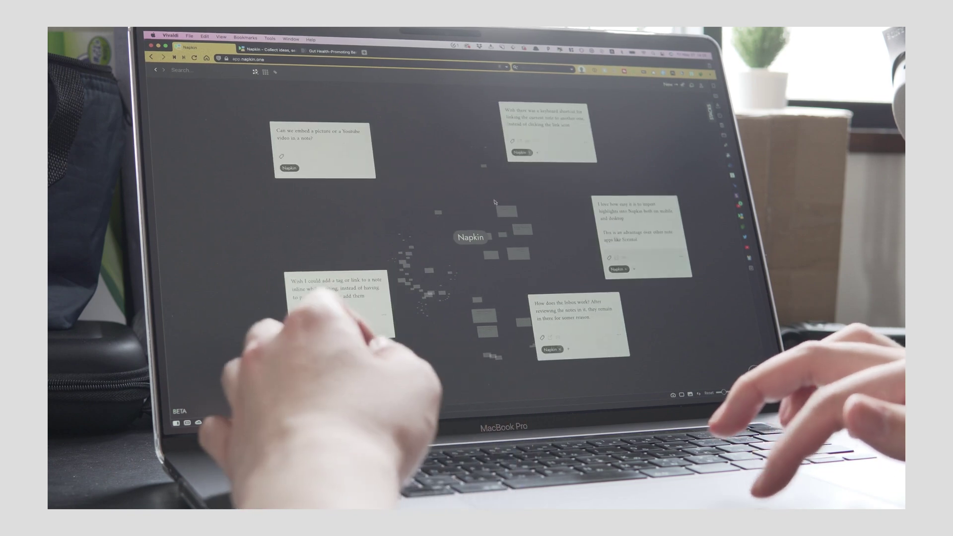
{"action": "left_click", "coordinate": [637, 215]}
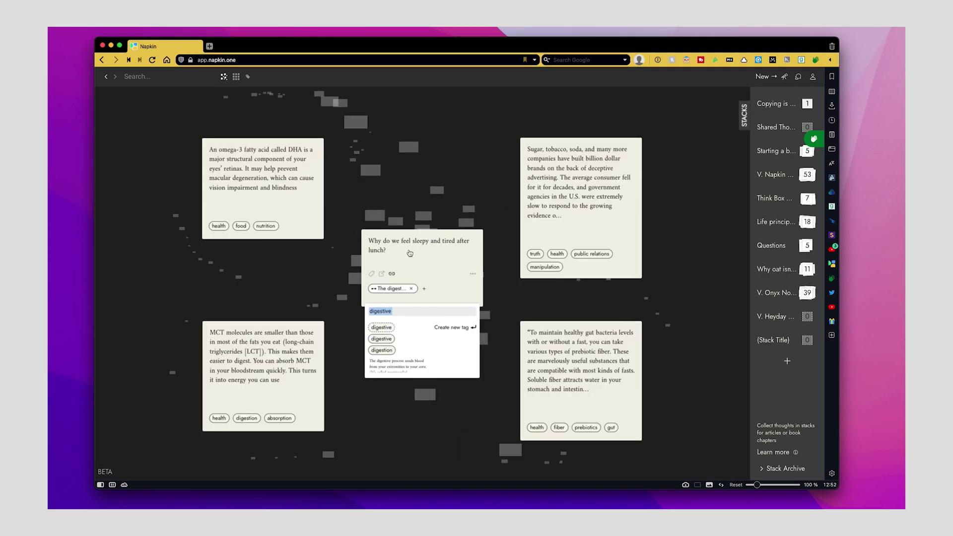
Open the digestion thought linked to the question about feeling sleepy and tired after lunch.
{"action": "left_click", "coordinate": [388, 290]}
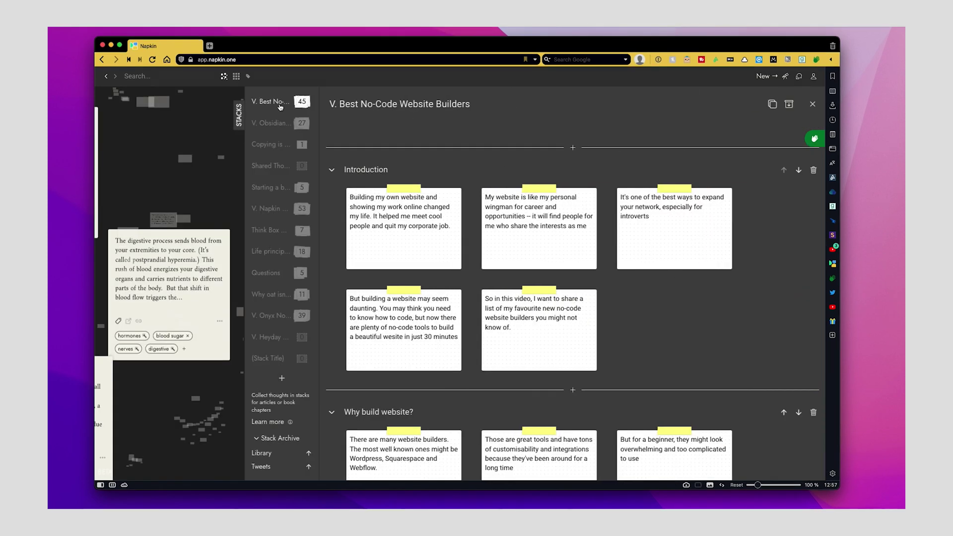
Move the "Building my own website" thought further back in the Introduction of the "V. Best No-Code Website Builders" stack, and close the stack.
{"action": "left_click_drag", "start_coordinate": [403, 228], "coordinate": [634, 305]}
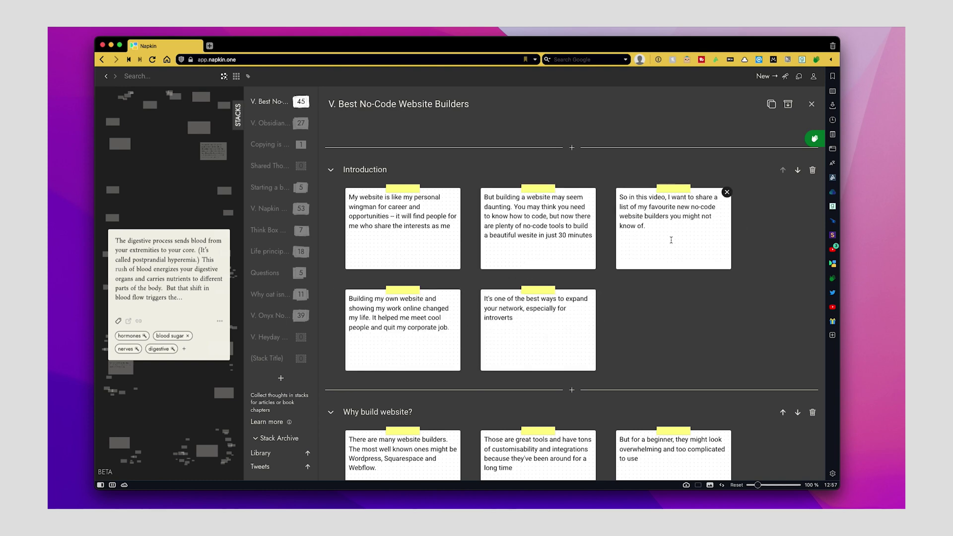
{"action": "key", "text": "Escape"}
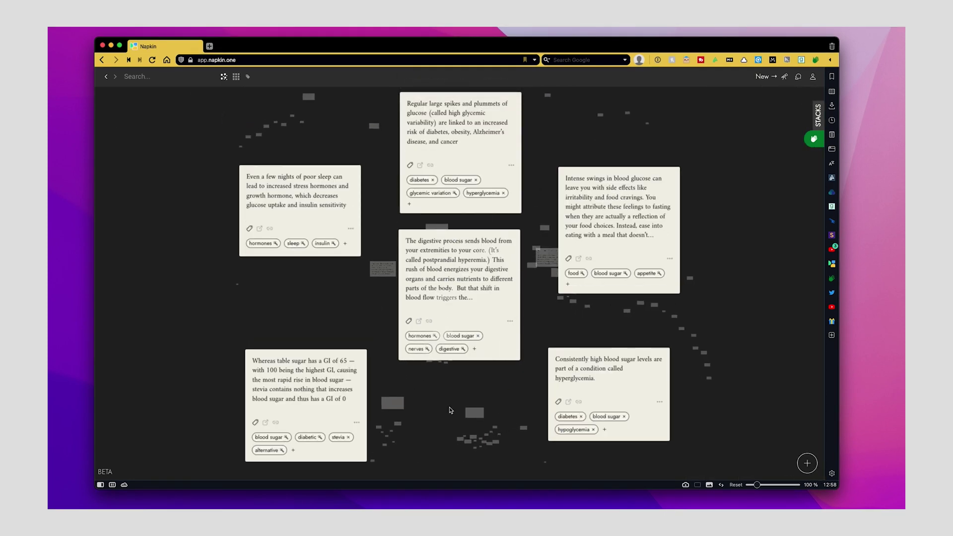
Explore related thoughts on blood glucose swings, hyperglycemia, ketones for the brain, and glucose as brain fuel by opening them in turn.
{"action": "left_click_drag", "start_coordinate": [617, 171], "coordinate": [602, 257]}
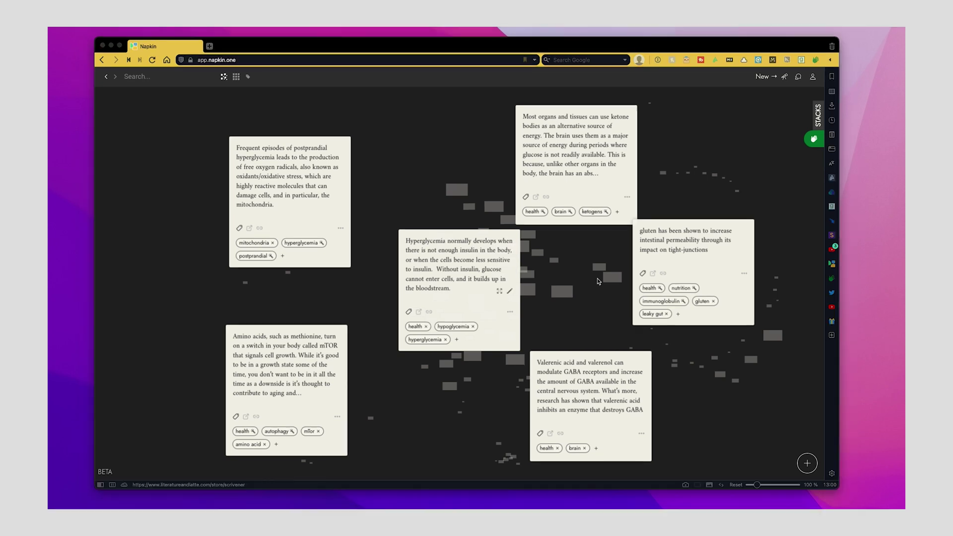
{"action": "left_click", "coordinate": [447, 266]}
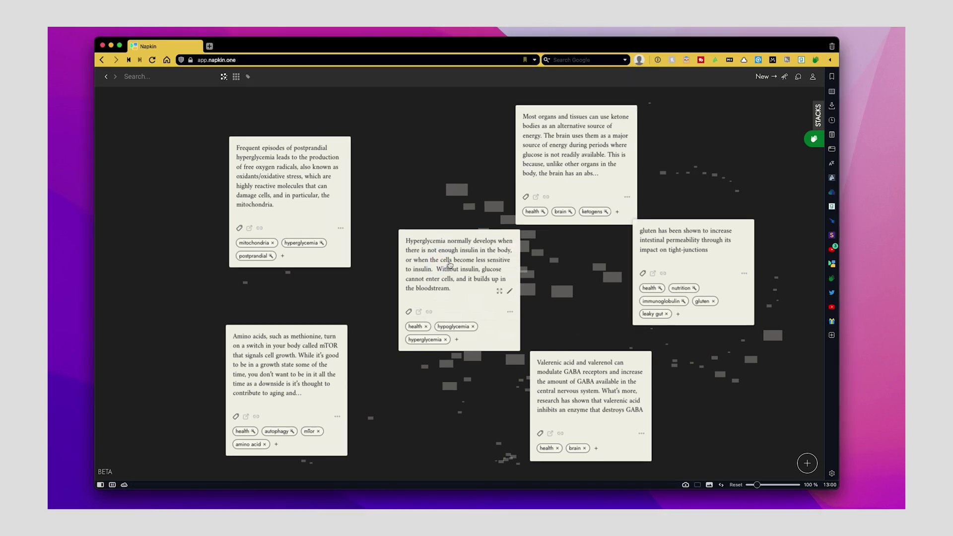
{"action": "left_click", "coordinate": [594, 141]}
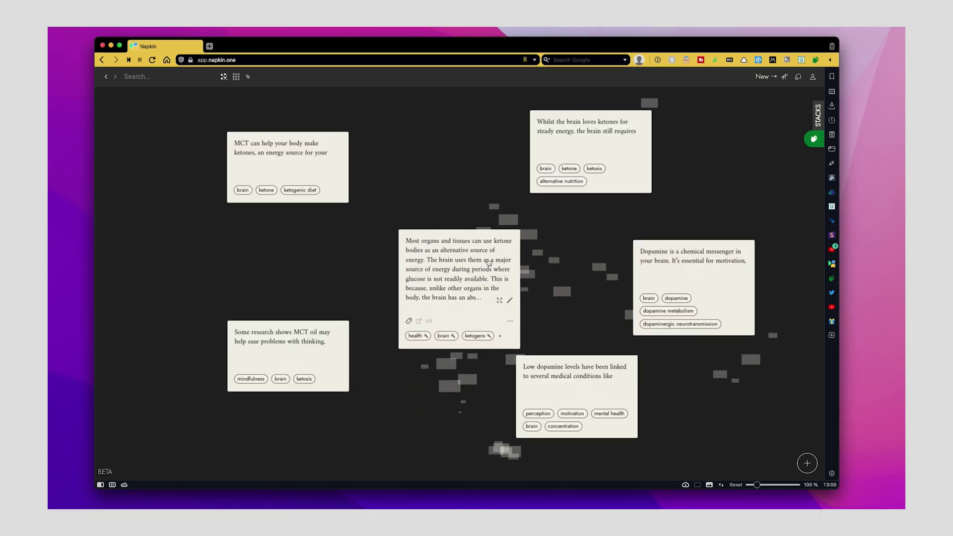
{"action": "left_click", "coordinate": [444, 266]}
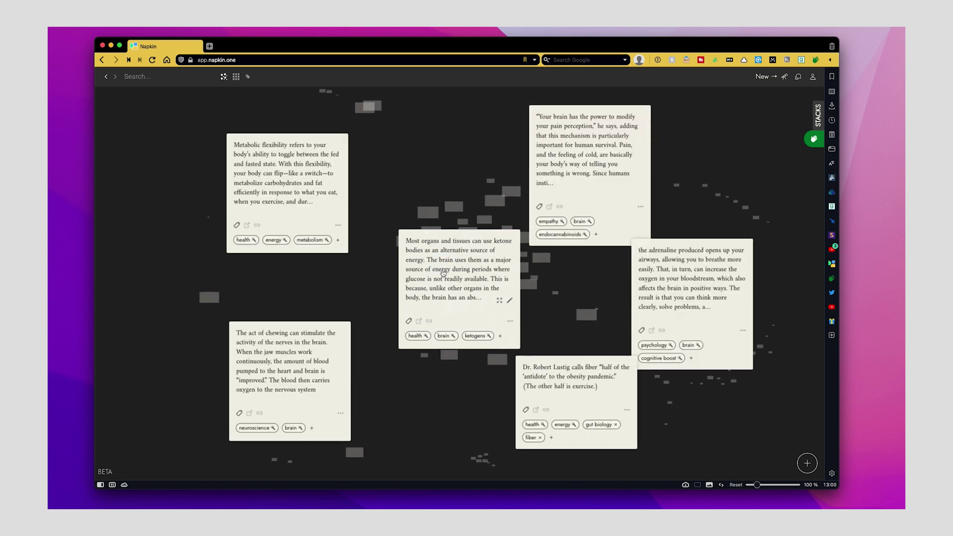
{"action": "left_click", "coordinate": [447, 270]}
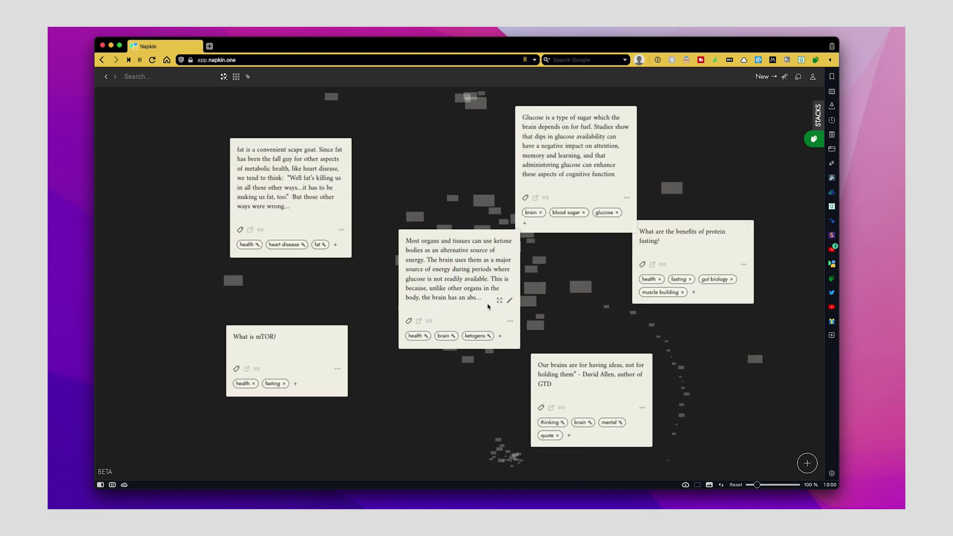
{"action": "left_click", "coordinate": [579, 160]}
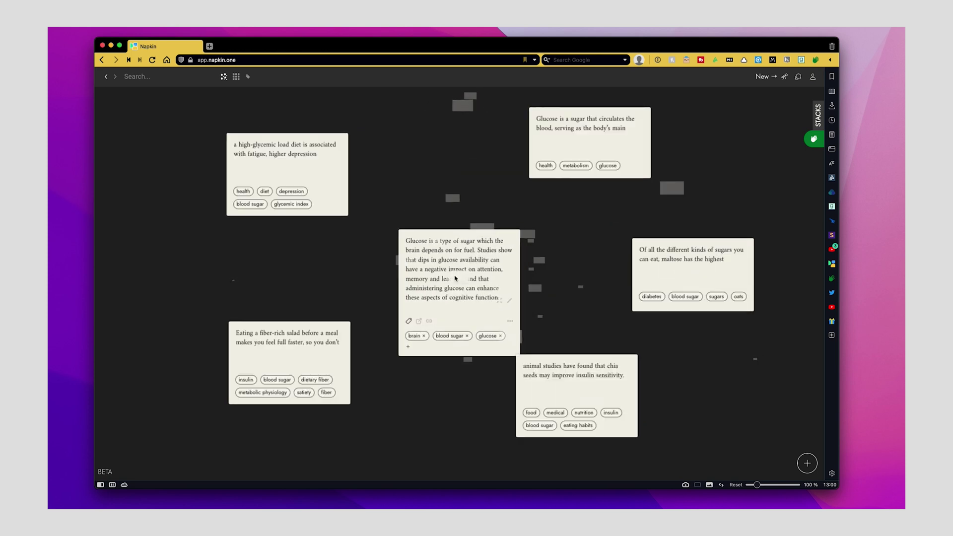
{"action": "left_click", "coordinate": [457, 277]}
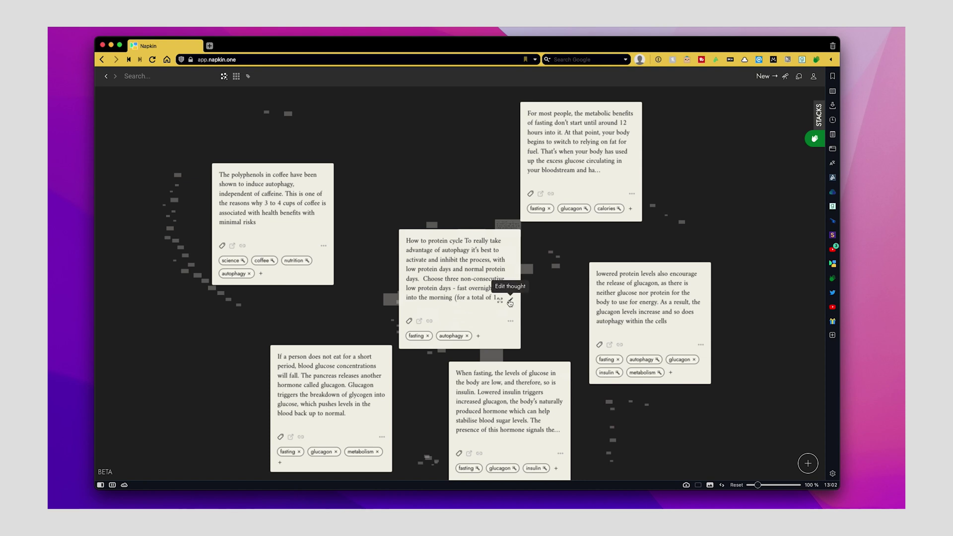
Open the protein cycling thought for editing to view its longer text, and close the editor.
{"action": "left_click", "coordinate": [510, 302]}
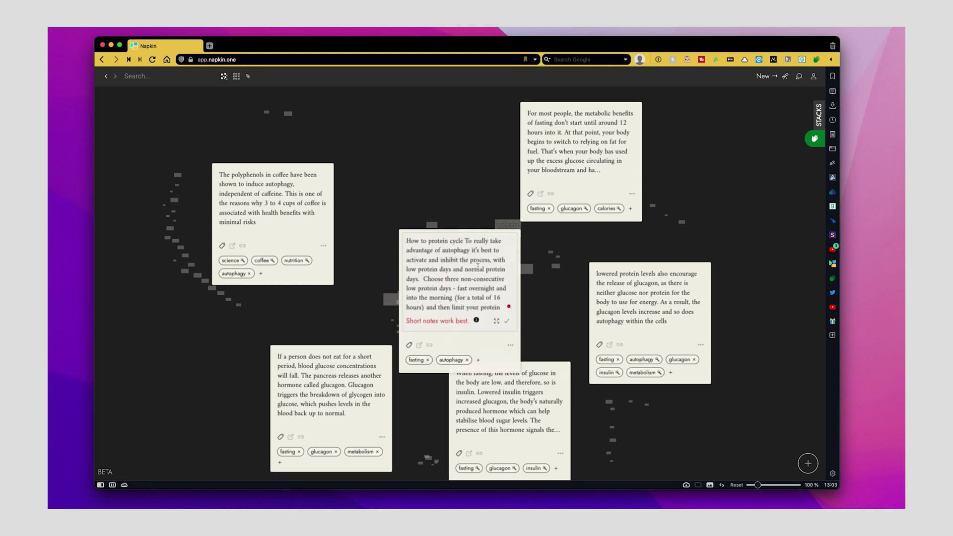
{"action": "left_click", "coordinate": [507, 323]}
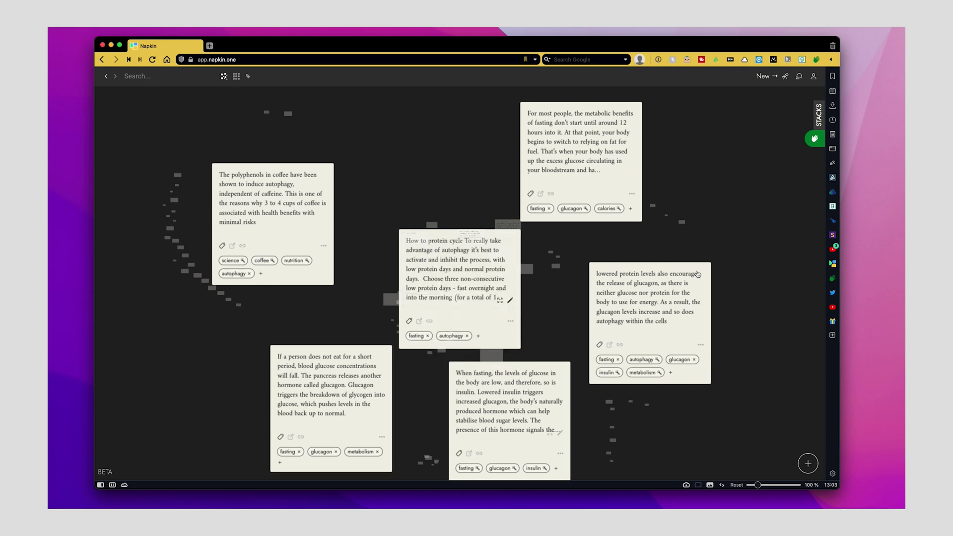
Follow related thoughts from coffee polyphenols to omega-3 and Alzheimer's, antioxidants, and physical activity's effect on insulin sensitivity.
{"action": "left_click", "coordinate": [227, 250]}
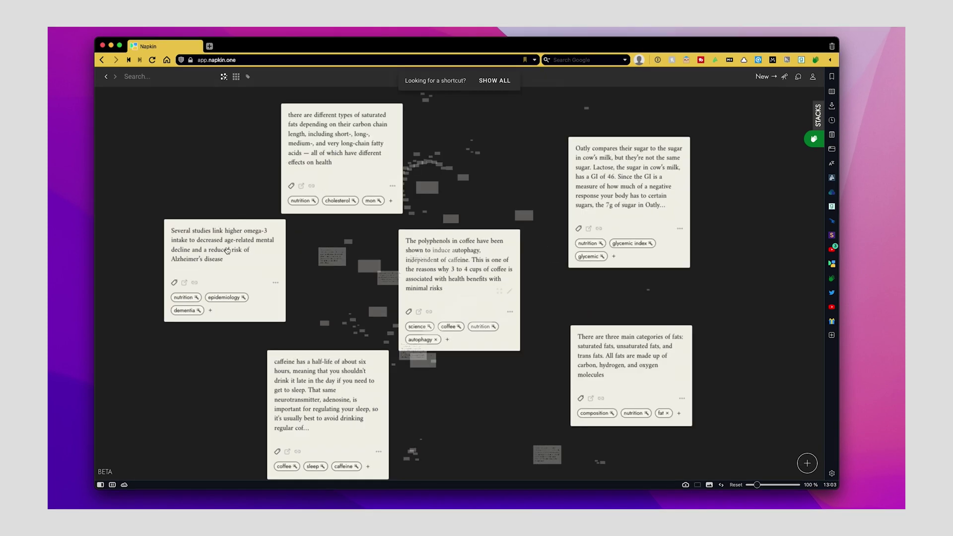
{"action": "left_click", "coordinate": [222, 251]}
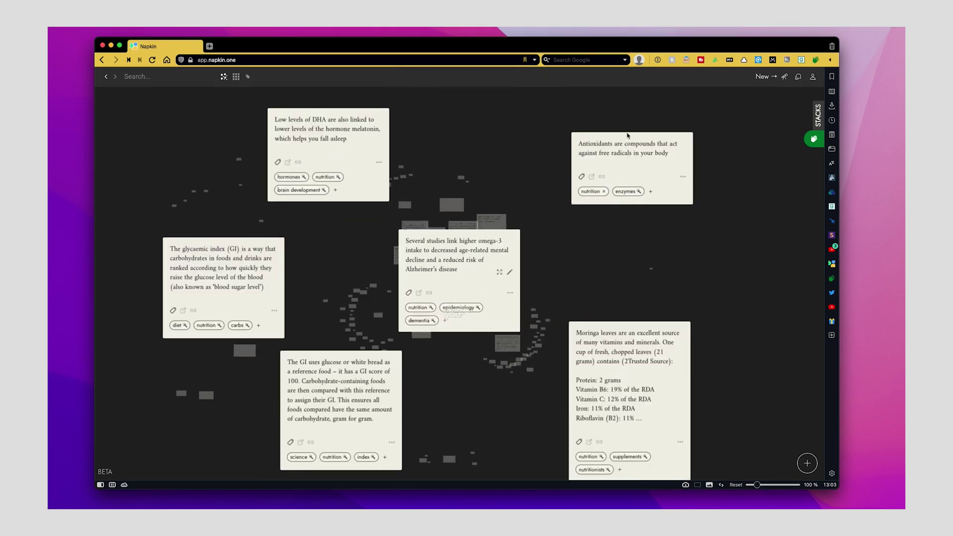
{"action": "left_click", "coordinate": [637, 149]}
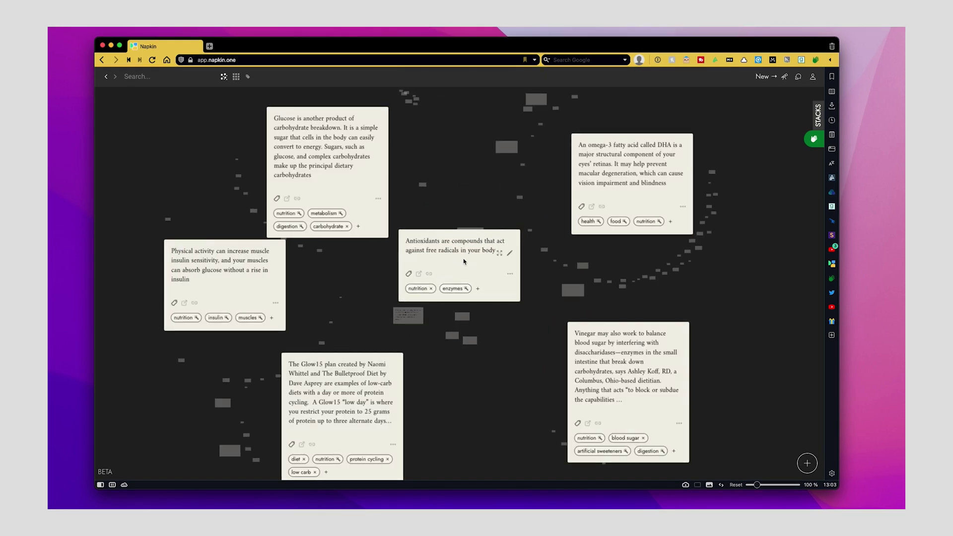
{"action": "left_click", "coordinate": [227, 264]}
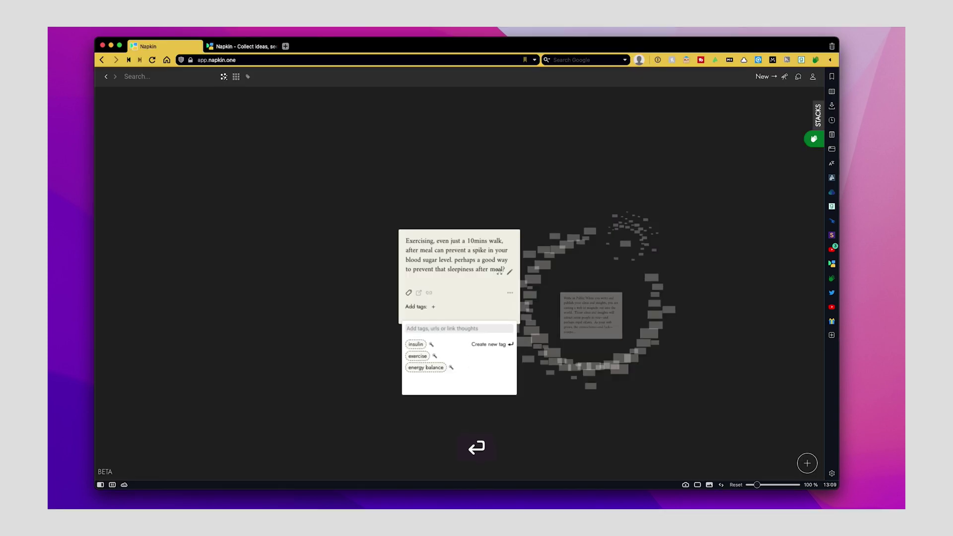
Add the insulin and exercise tags to the thought on walking after meals, and open the related thought on pairing carbs.
{"action": "key", "text": "Down"}
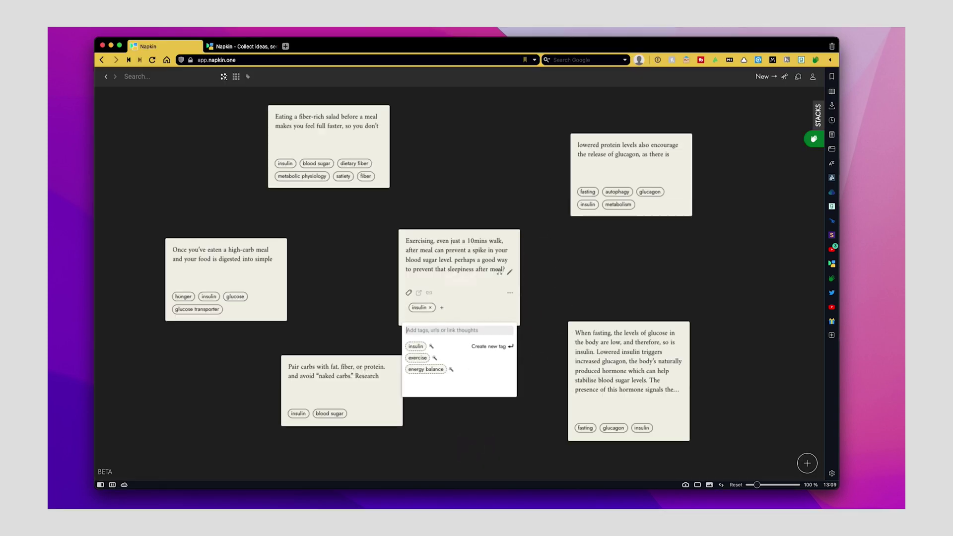
{"action": "key", "text": "Escape"}
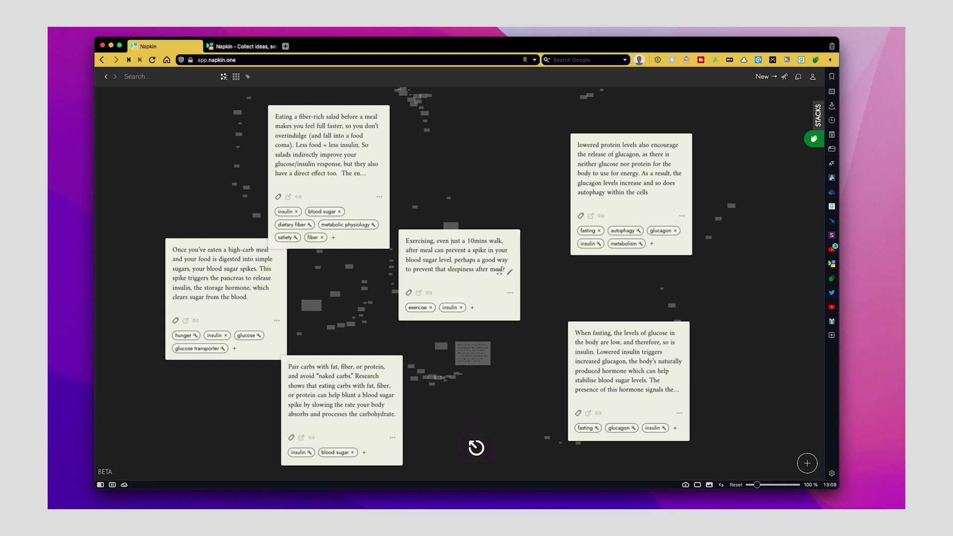
{"action": "left_click", "coordinate": [337, 388]}
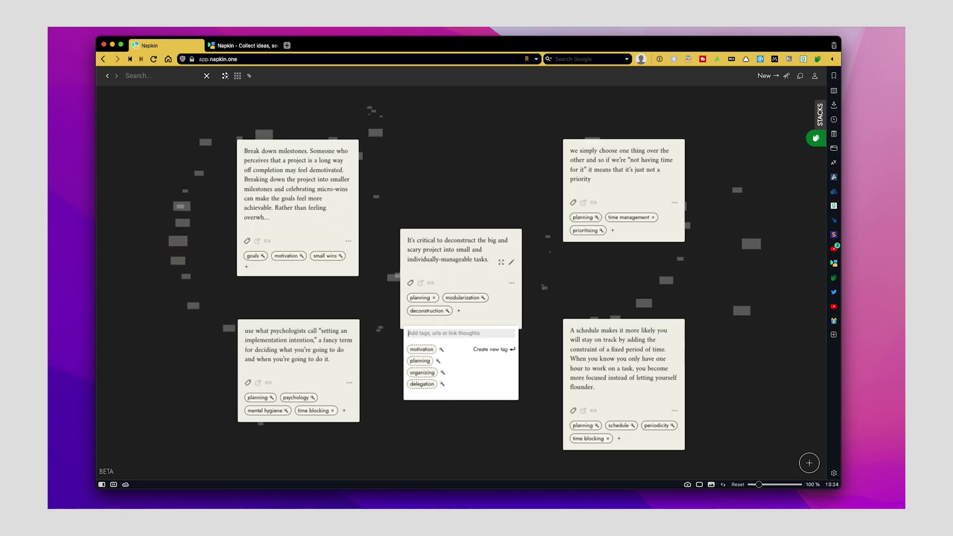
Add a tag to the thought about deconstructing a big, scary project into small manageable tasks.
{"action": "key", "text": "Return"}
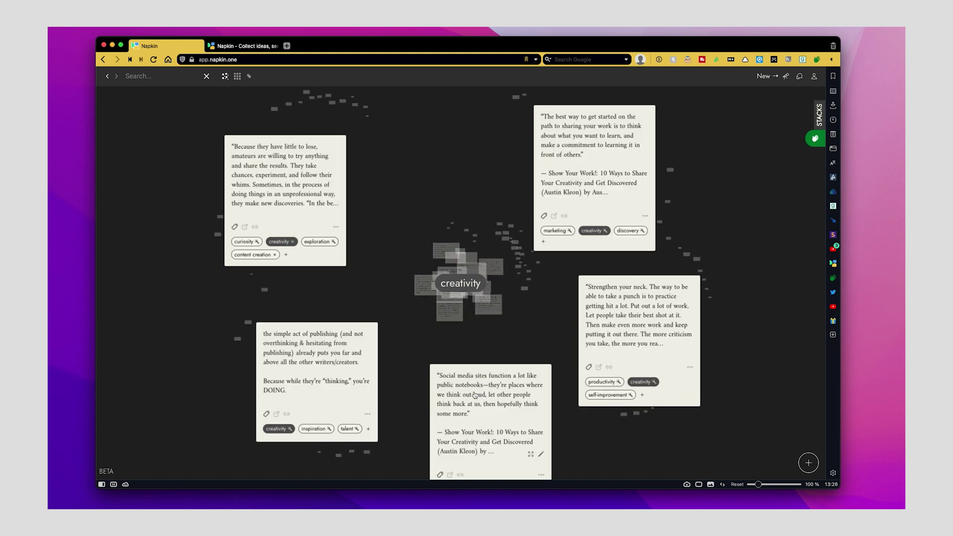
From the creativity thoughts, open the one describing social media sites as public notebooks.
{"action": "left_click", "coordinate": [475, 394]}
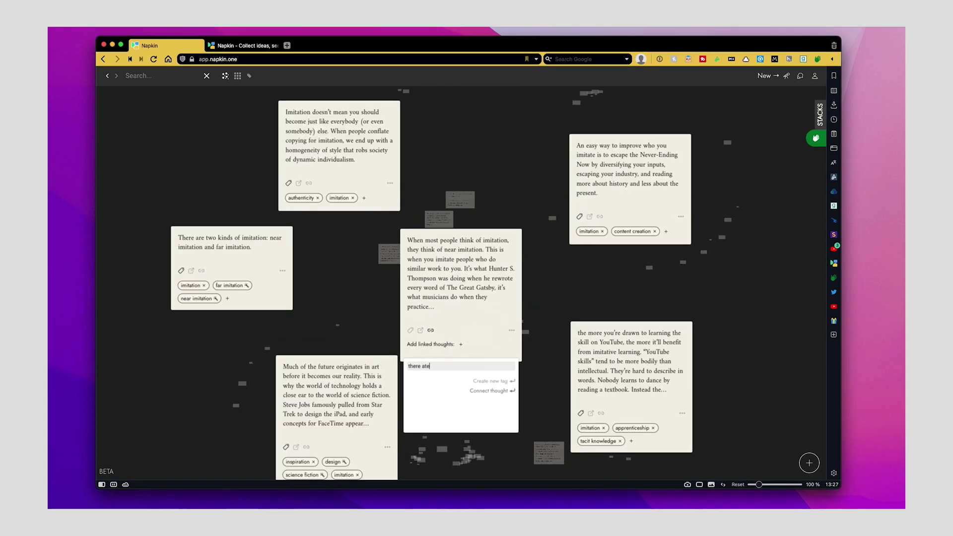
Search for "there are two t" and pick the thought on two kinds of imitation to link to the near-imitation thought.
{"action": "type", "text": "o t"}
{"action": "key", "text": "Down"}
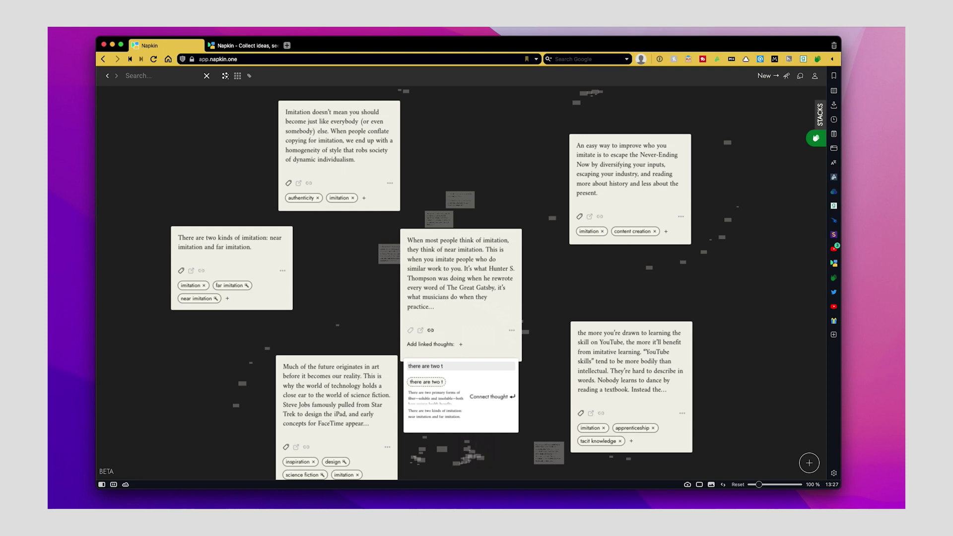
{"action": "key", "text": "Down"}
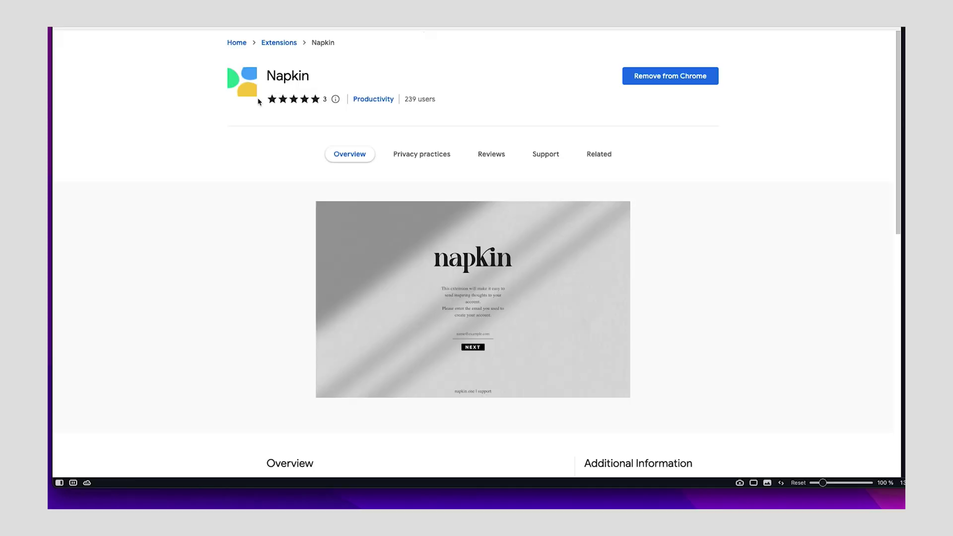
Review the Napkin browser extension's store page and highlight the Napkin Collect title on its App Store page.
{"action": "scroll", "coordinate": [273, 206], "scroll_direction": "down", "scroll_amount": 5}
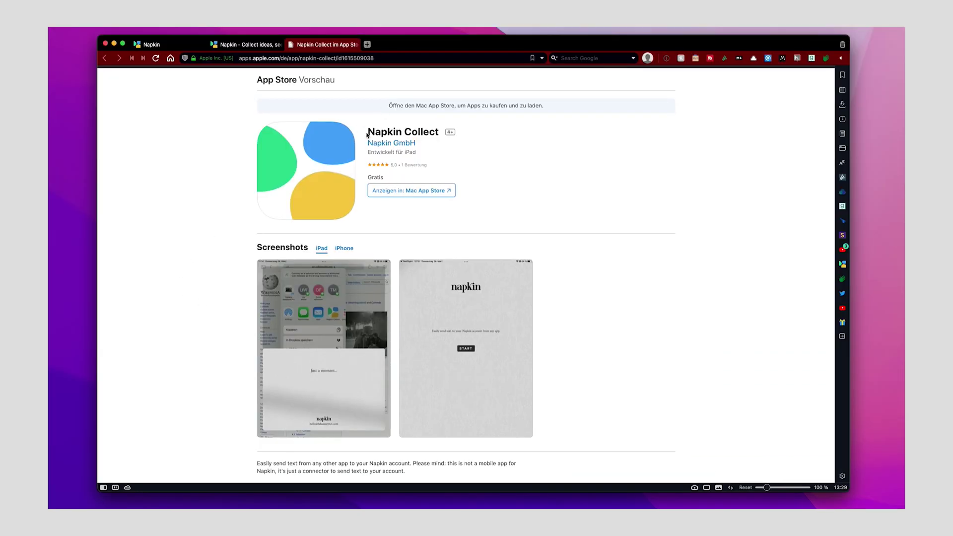
{"action": "left_click_drag", "start_coordinate": [368, 134], "coordinate": [446, 137]}
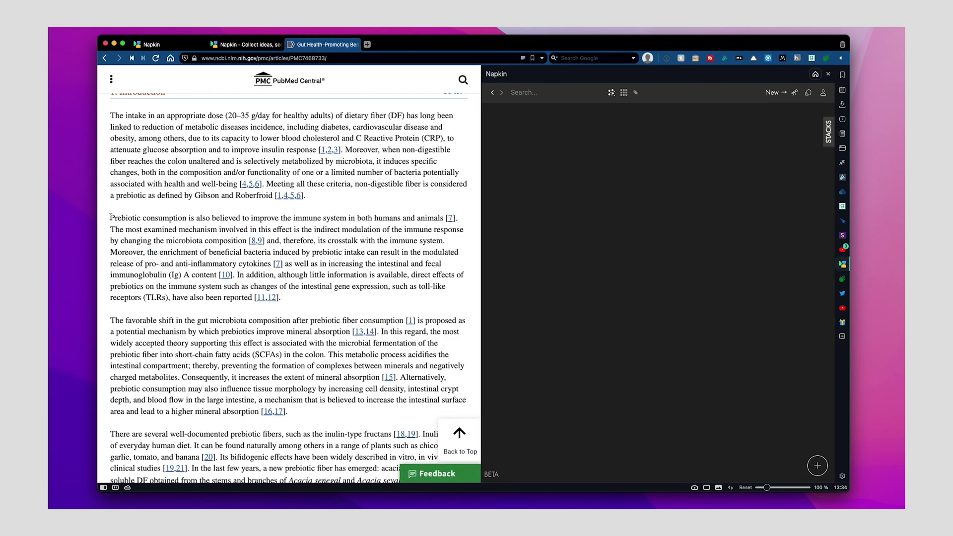
Save the PubMed Central article's passage on prebiotic consumption and the immune system to Napkin as a thought.
{"action": "left_click_drag", "start_coordinate": [110, 217], "coordinate": [445, 242]}
{"action": "right_click", "coordinate": [408, 234]}
{"action": "left_click", "coordinate": [435, 383]}
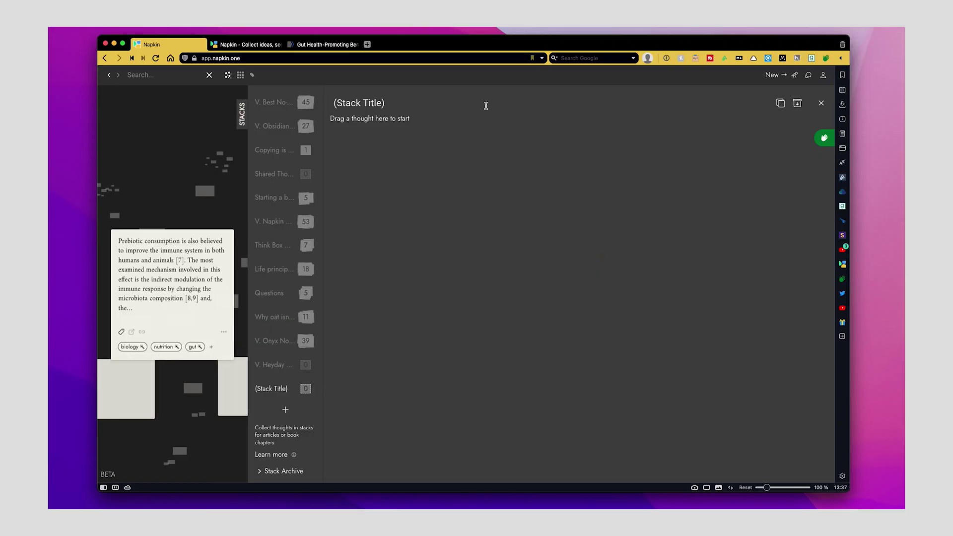
Title the new stack "Keeping blood sugar steady".
{"action": "left_click", "coordinate": [392, 102]}
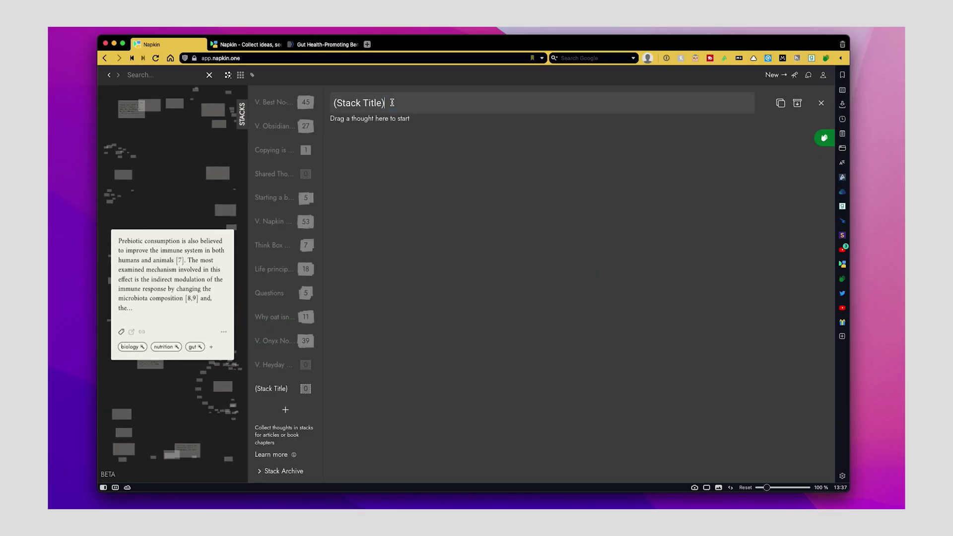
{"action": "key", "text": "super+a"}
{"action": "type", "text": "K"}
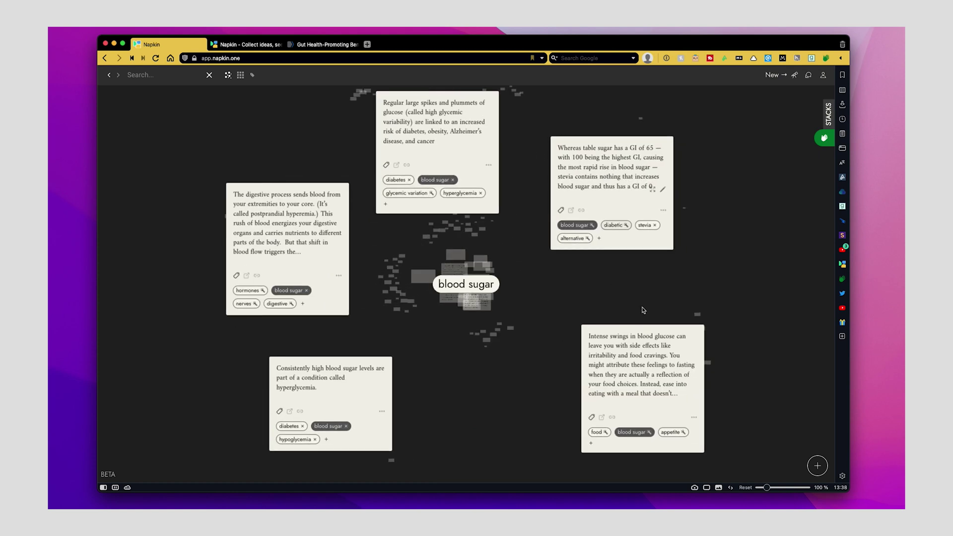
Add the blood sugar thoughts on intense glucose swings and on consistently high levels to the stack.
{"action": "left_click_drag", "start_coordinate": [632, 349], "coordinate": [775, 390]}
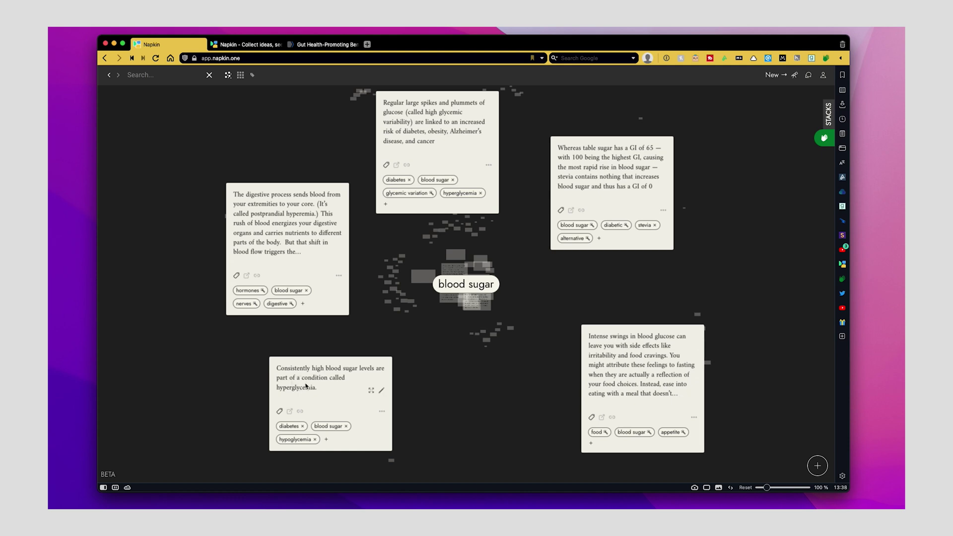
{"action": "left_click_drag", "start_coordinate": [594, 376], "coordinate": [787, 390]}
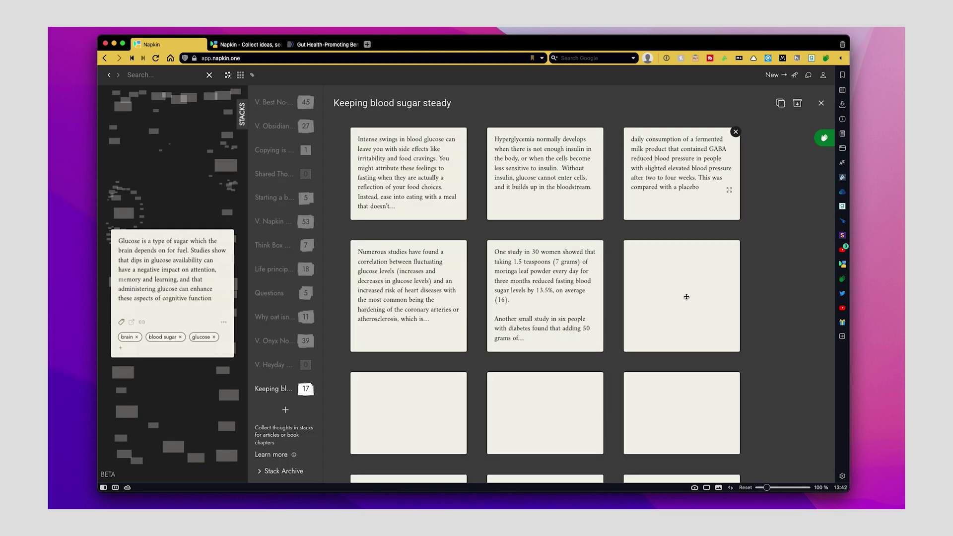
Review the thoughts collected in the stack and highlight the Corkboard heading on Scrivener's features page.
{"action": "scroll", "coordinate": [687, 310], "scroll_direction": "down", "scroll_amount": 1}
{"action": "scroll", "coordinate": [686, 311], "scroll_direction": "down", "scroll_amount": 1}
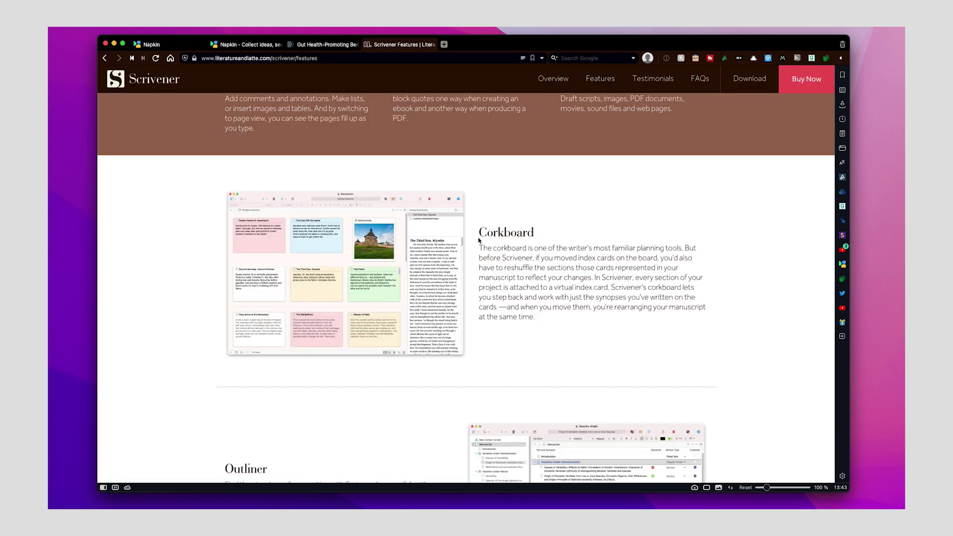
{"action": "left_click_drag", "start_coordinate": [480, 234], "coordinate": [553, 230]}
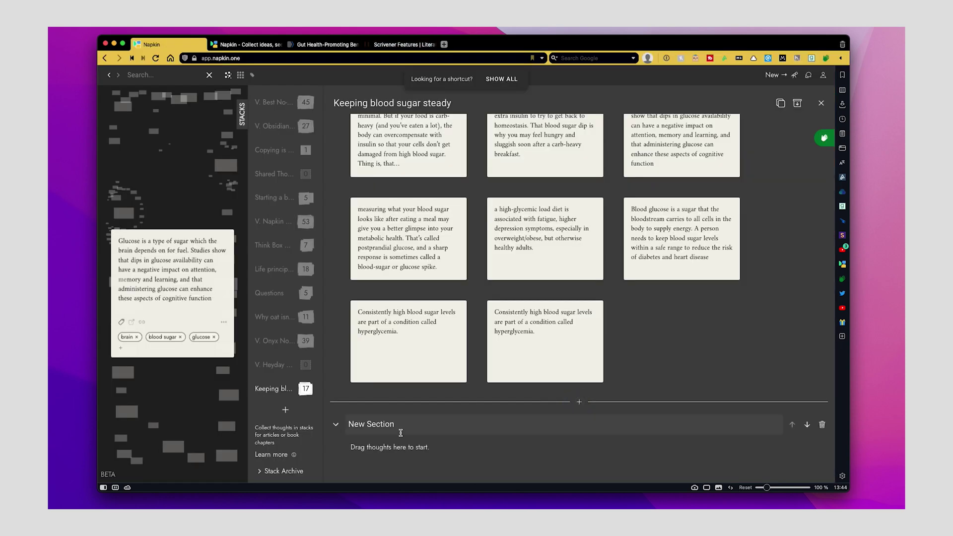
Title the new section "What is blood sugar?" and move the blood glucose definition and after-meal measurement thoughts into it.
{"action": "key", "text": "super+a"}
{"action": "type", "text": "What i"}
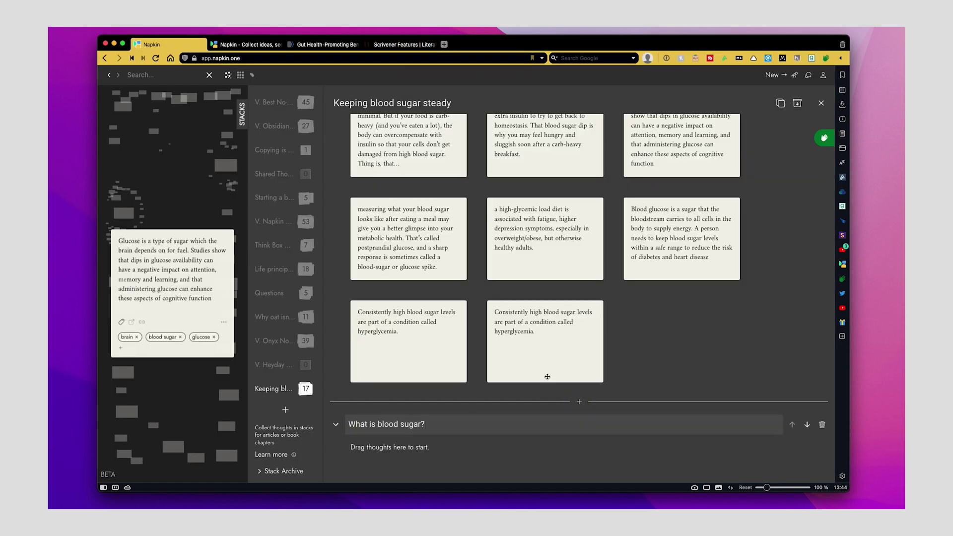
{"action": "left_click_drag", "start_coordinate": [655, 217], "coordinate": [578, 435]}
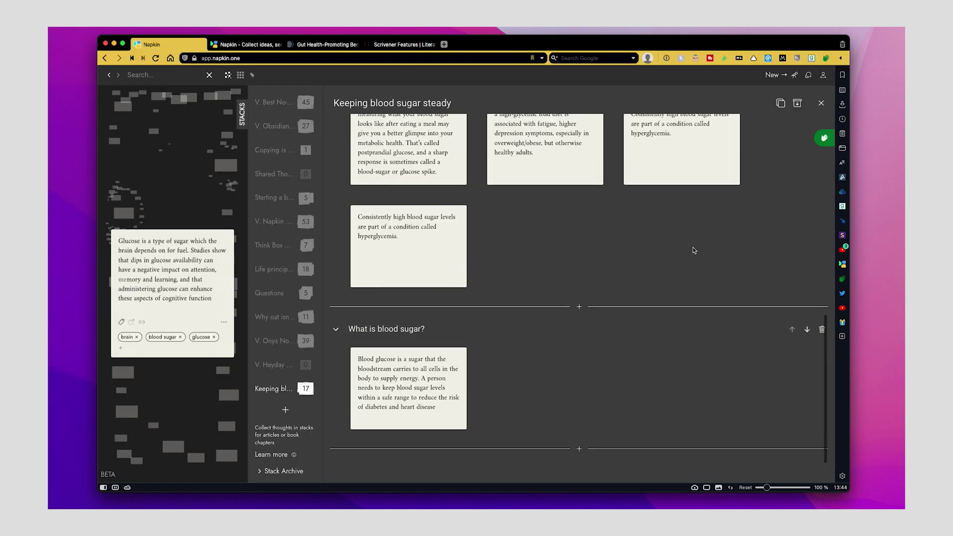
{"action": "scroll", "coordinate": [581, 264], "scroll_direction": "up", "scroll_amount": 3}
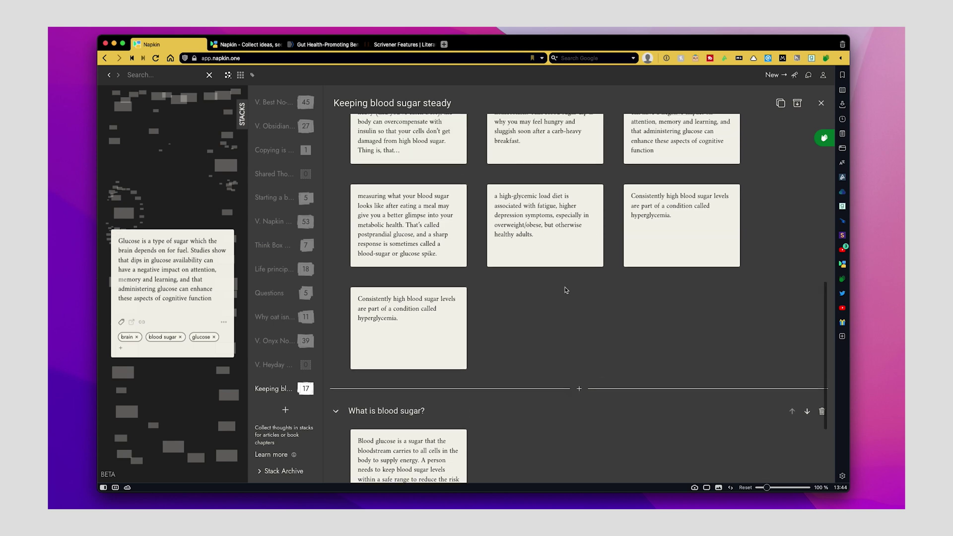
{"action": "scroll", "coordinate": [567, 290], "scroll_direction": "up", "scroll_amount": 3}
{"action": "scroll", "coordinate": [576, 308], "scroll_direction": "down", "scroll_amount": 4}
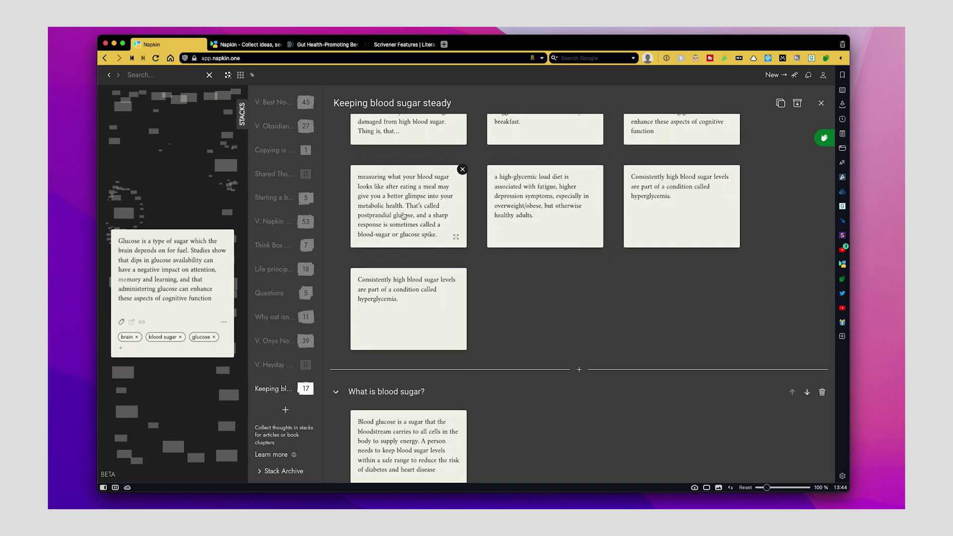
{"action": "left_click_drag", "start_coordinate": [404, 216], "coordinate": [546, 417]}
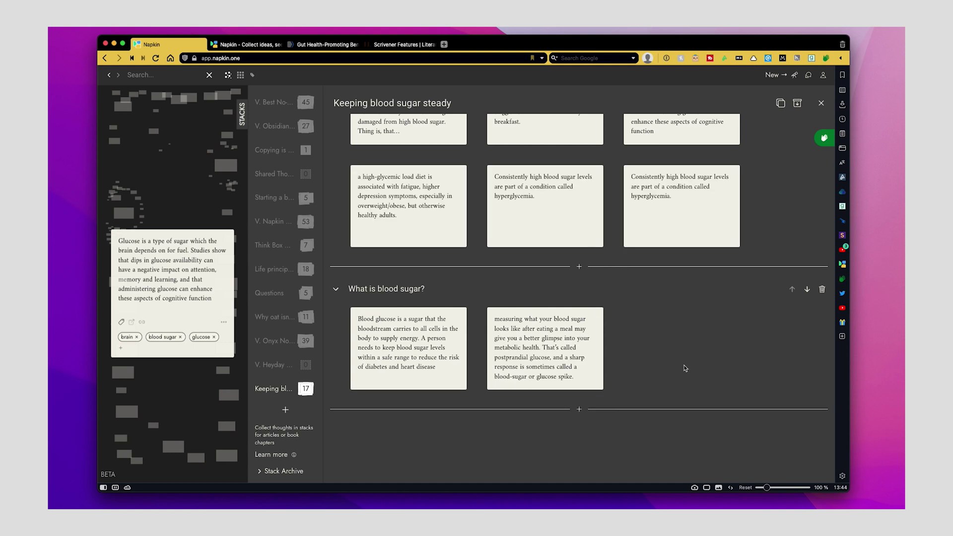
Add another section below "What is blood sugar?" and start editing its title.
{"action": "left_click", "coordinate": [579, 410]}
{"action": "key", "text": "super+a"}
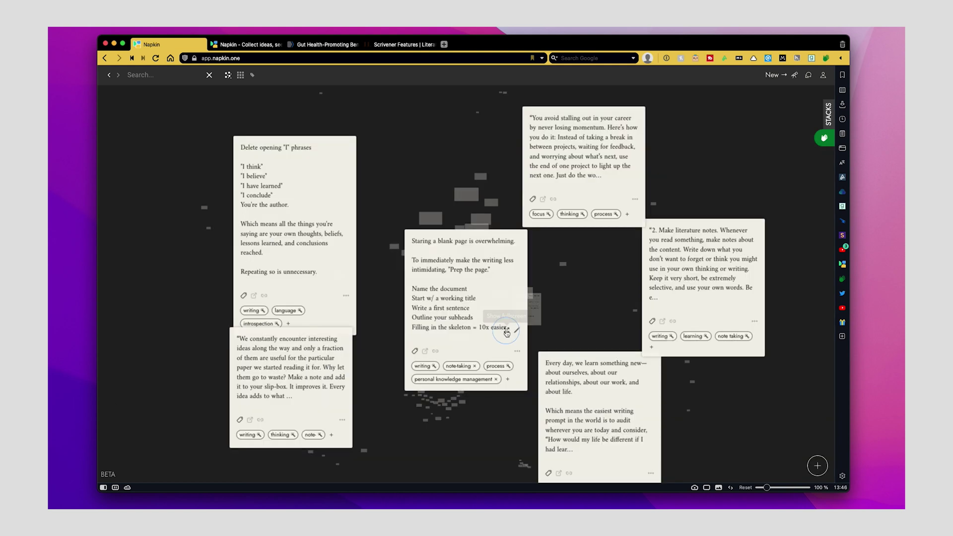
Browse the thoughts around the blank-page and career-momentum notes and continue through the thoughts already seen.
{"action": "left_click", "coordinate": [509, 328]}
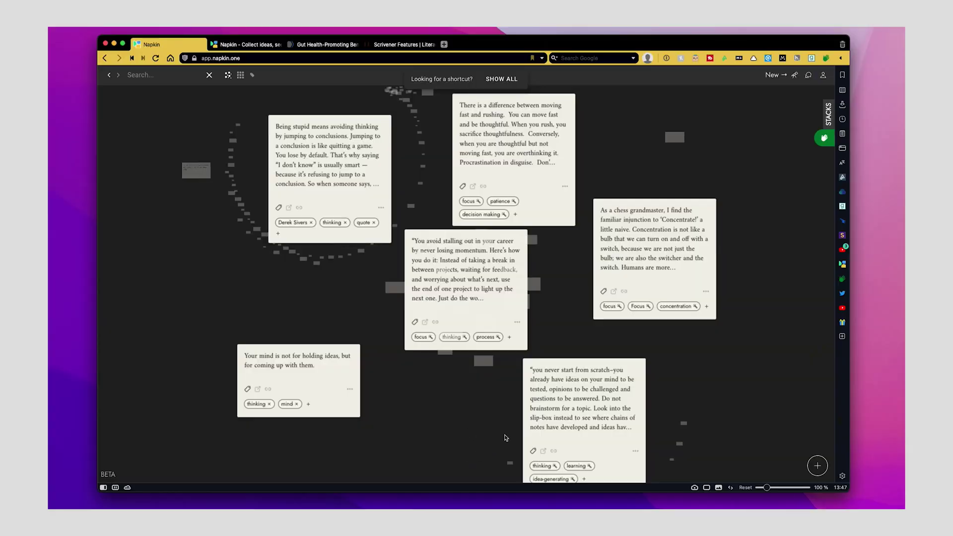
{"action": "left_click", "coordinate": [473, 438]}
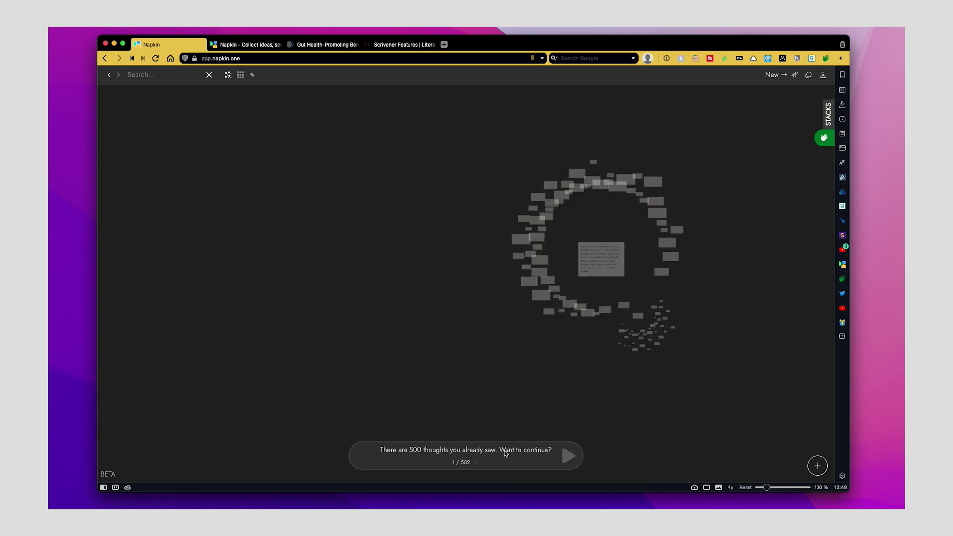
{"action": "left_click", "coordinate": [565, 461]}
{"action": "left_click", "coordinate": [528, 461]}
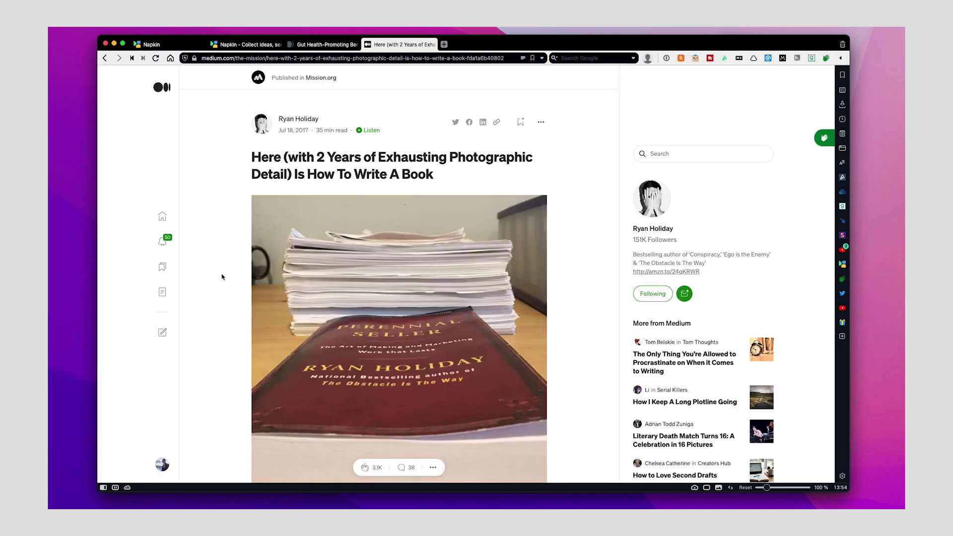
Examine the Medium article on how to write a book, down to the photo of the notecard box.
{"action": "scroll", "coordinate": [222, 277], "scroll_direction": "down", "scroll_amount": 20}
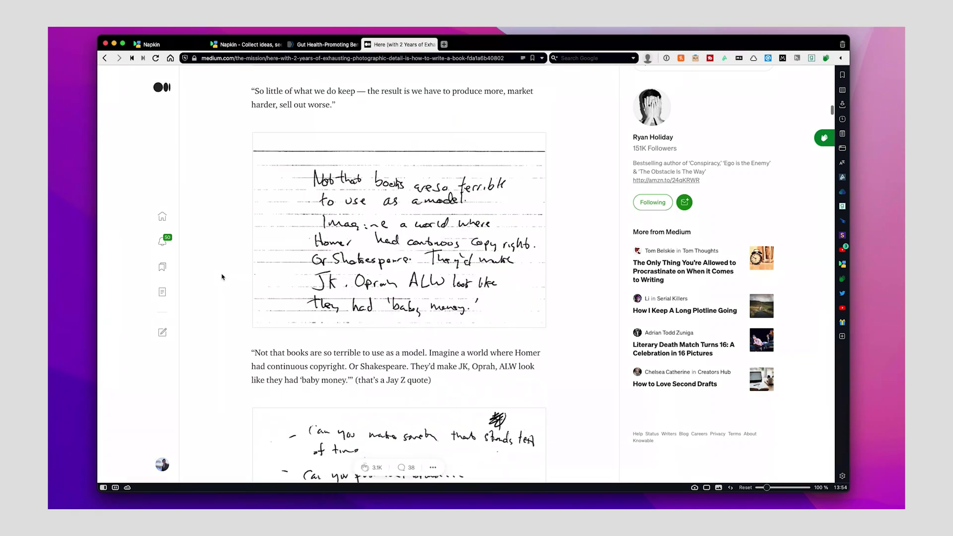
{"action": "scroll", "coordinate": [222, 277], "scroll_direction": "down", "scroll_amount": 20}
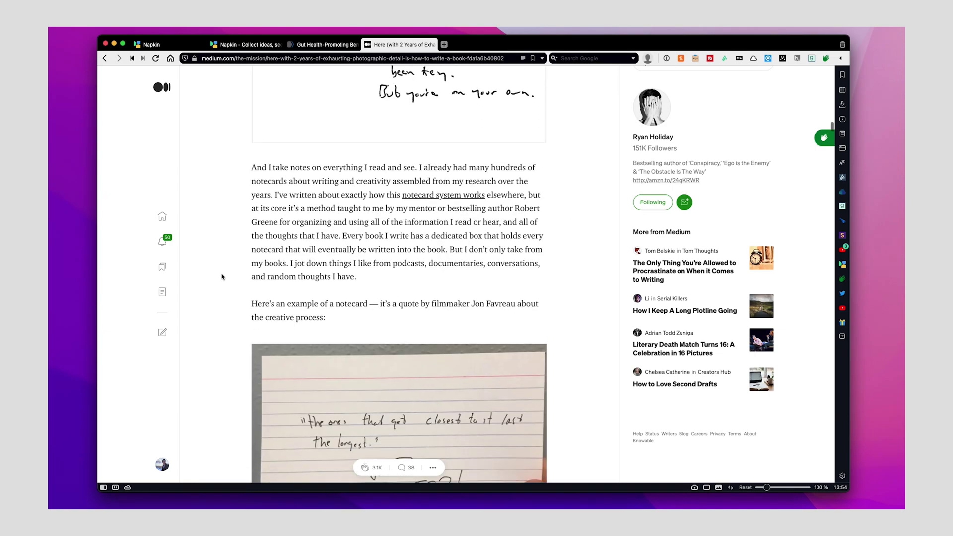
{"action": "scroll", "coordinate": [222, 277], "scroll_direction": "down", "scroll_amount": 15}
{"action": "scroll", "coordinate": [220, 309], "scroll_direction": "down", "scroll_amount": 10}
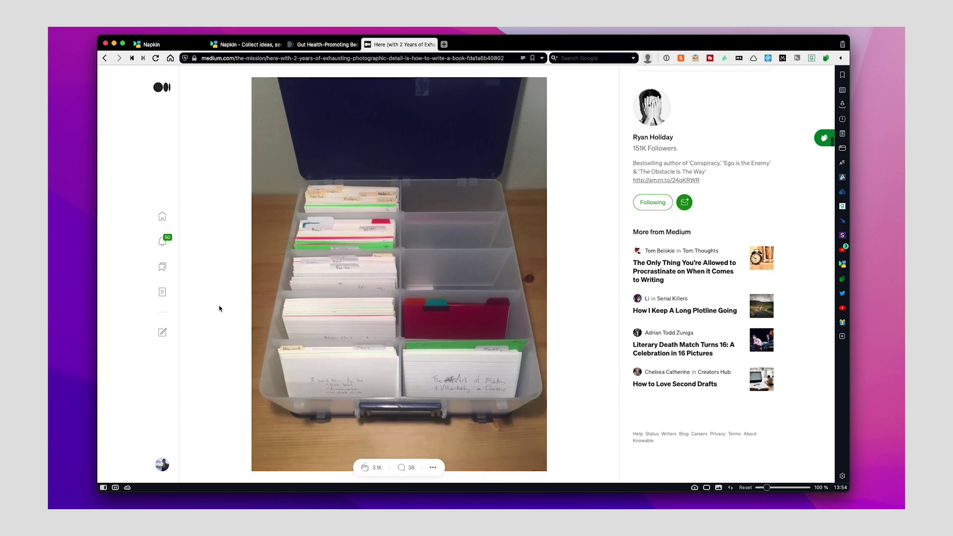